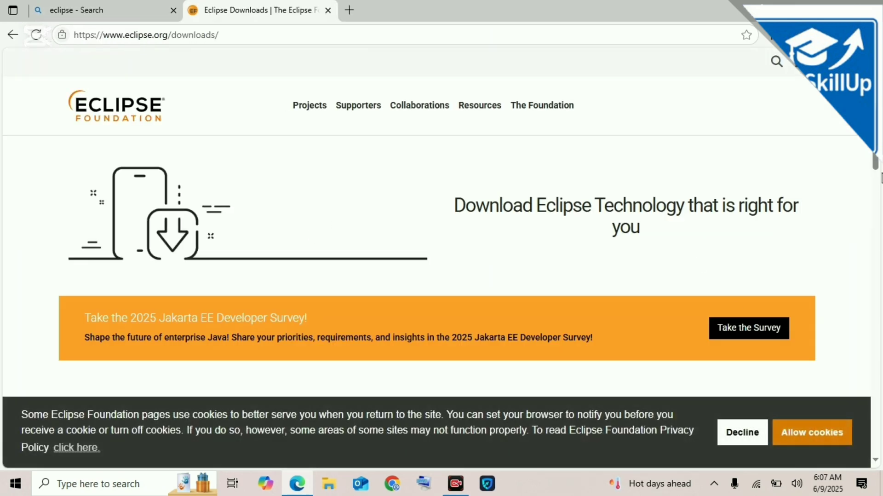
# Show the download options for the Eclipse desktop IDE packages.
pyautogui.moveTo(881, 177); pyautogui.dragTo(881, 238)
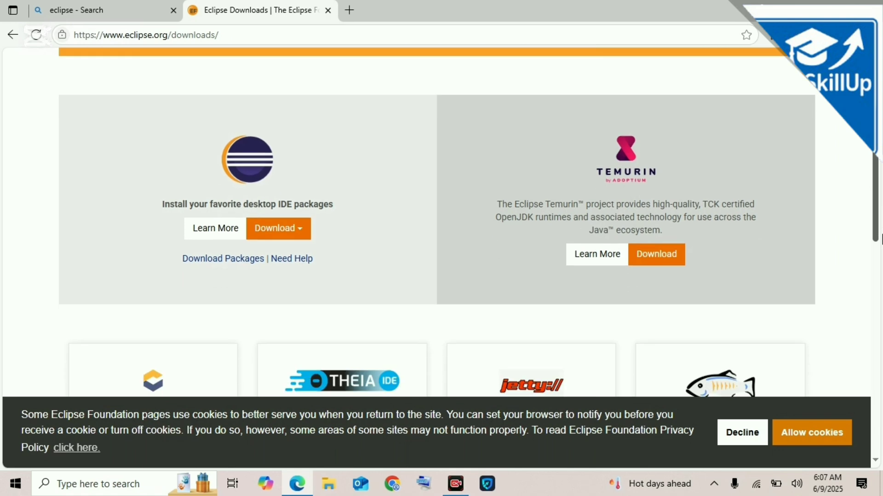
pyautogui.click(287, 233)
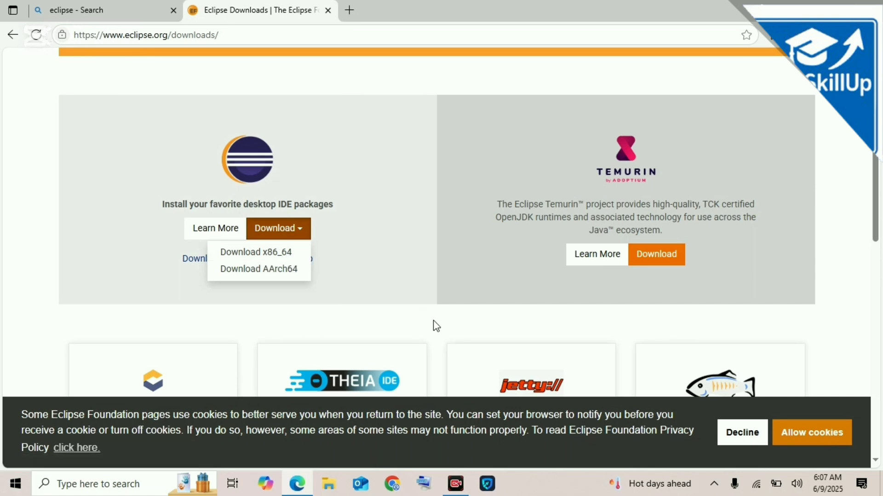
# Search Windows for "about system" and open the System information to check the PC's architecture.
pyautogui.press('super')
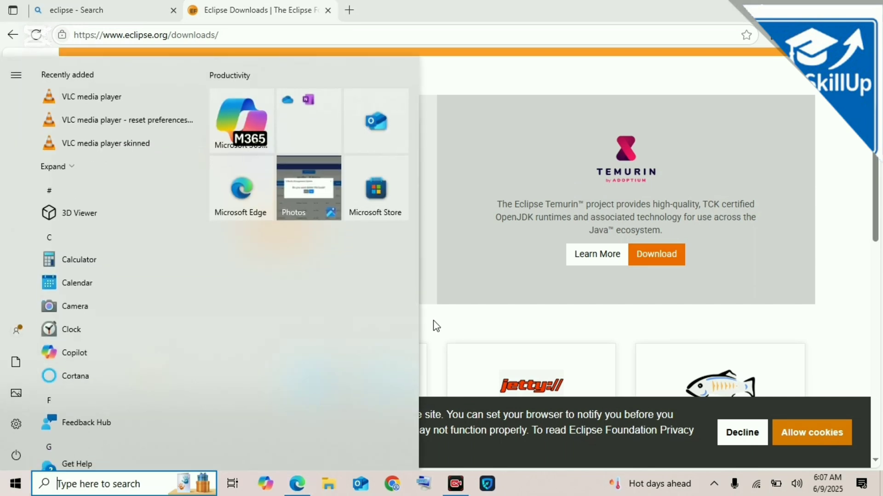
pyautogui.write('about')
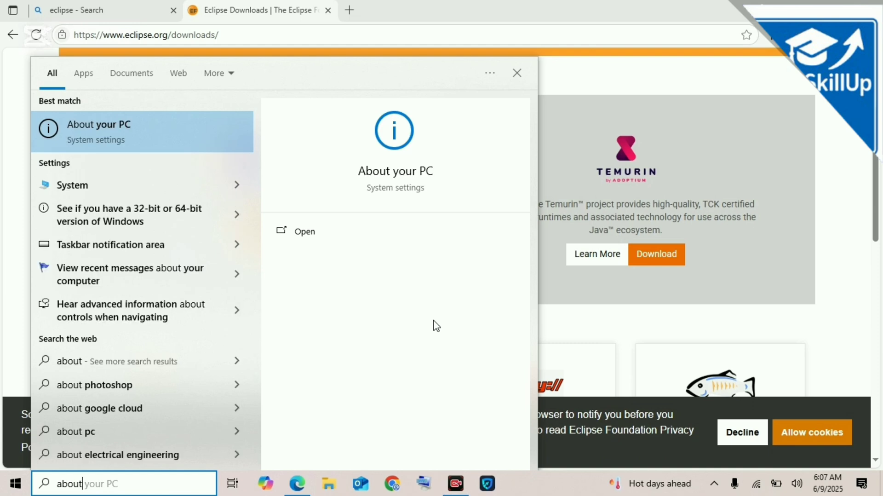
pyautogui.write(' system')
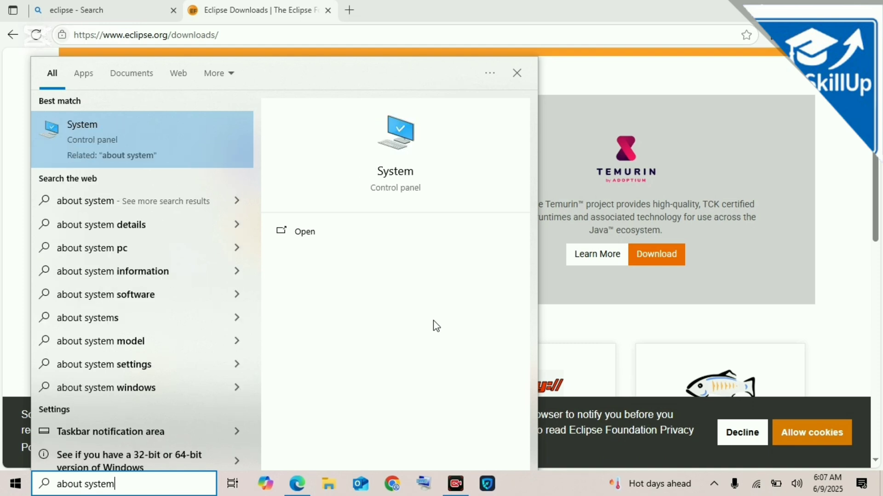
pyautogui.press('Return')
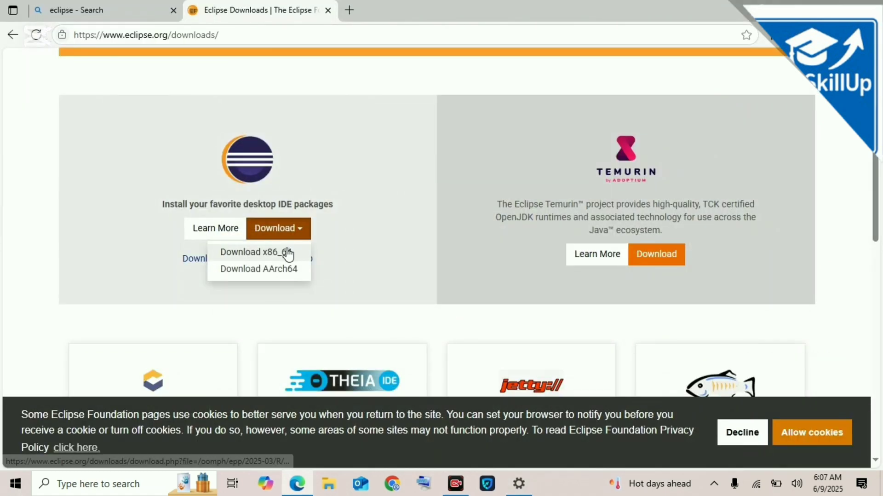
# Download the x86_64 version of the Eclipse installer.
pyautogui.click(277, 252)
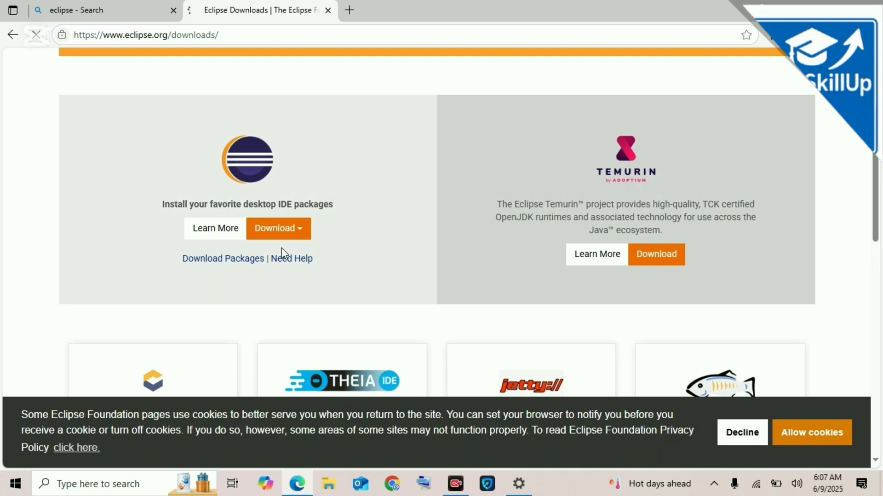
pyautogui.click(377, 229)
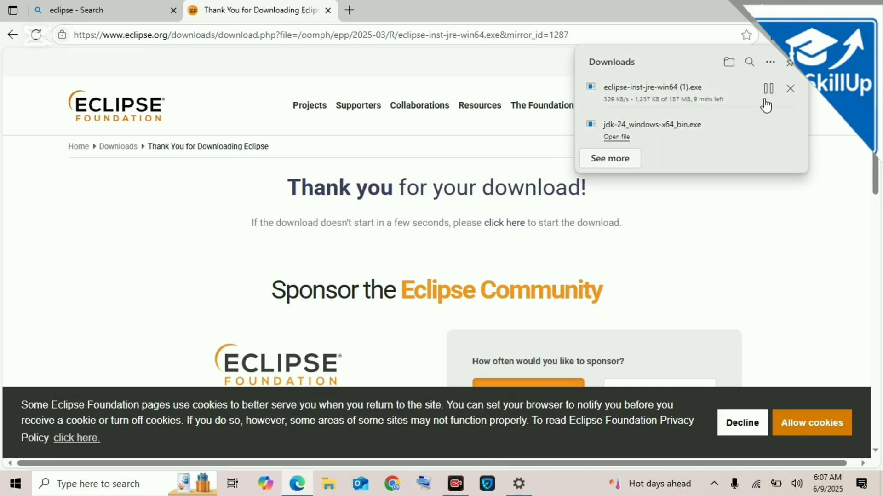
# Switch to File Explorer, run eclipse-inst-jre-win64 from the Downloads folder, and close the File Explorer window.
pyautogui.press('super+e')
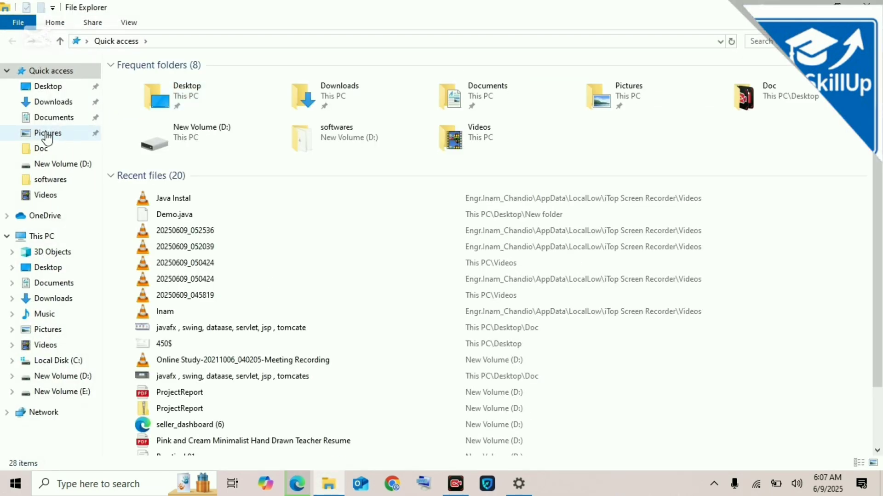
pyautogui.click(51, 103)
pyautogui.click(227, 239)
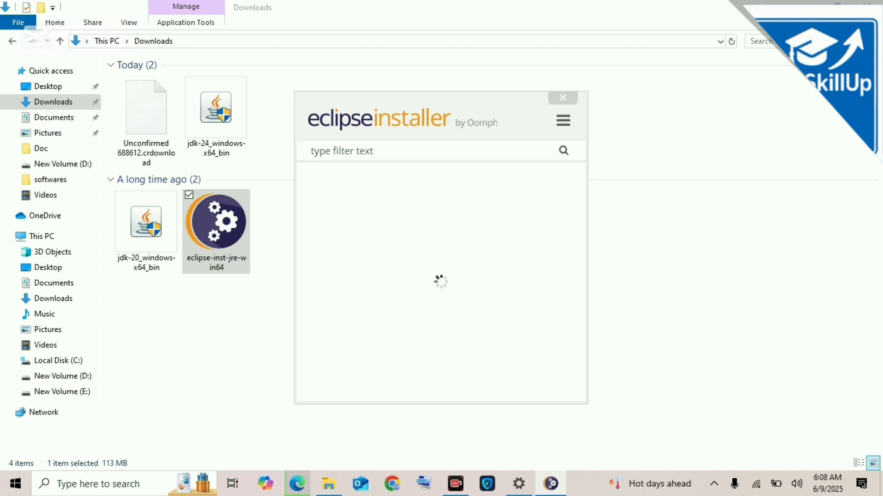
pyautogui.click(866, 4)
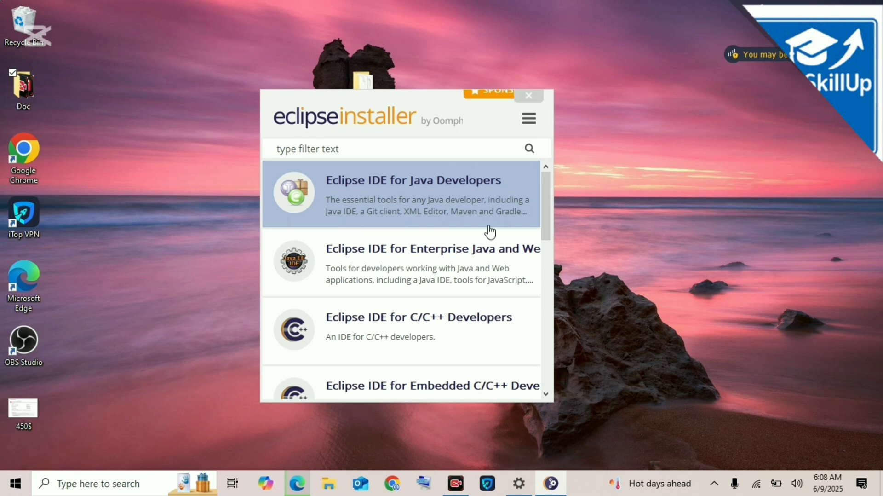
# Install Eclipse IDE for Enterprise Java and Web Developers with the preset Java VM and installation folder, accepting the software user agreement.
pyautogui.moveTo(554, 270); pyautogui.dragTo(686, 270)
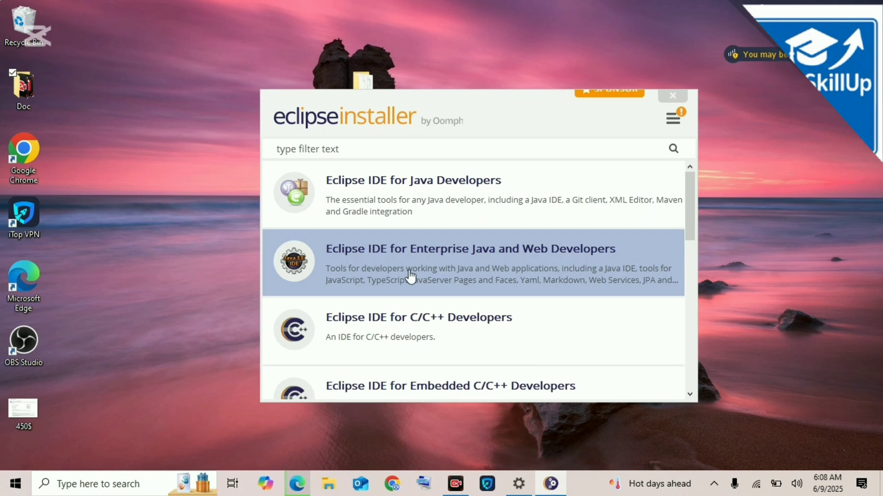
pyautogui.click(538, 257)
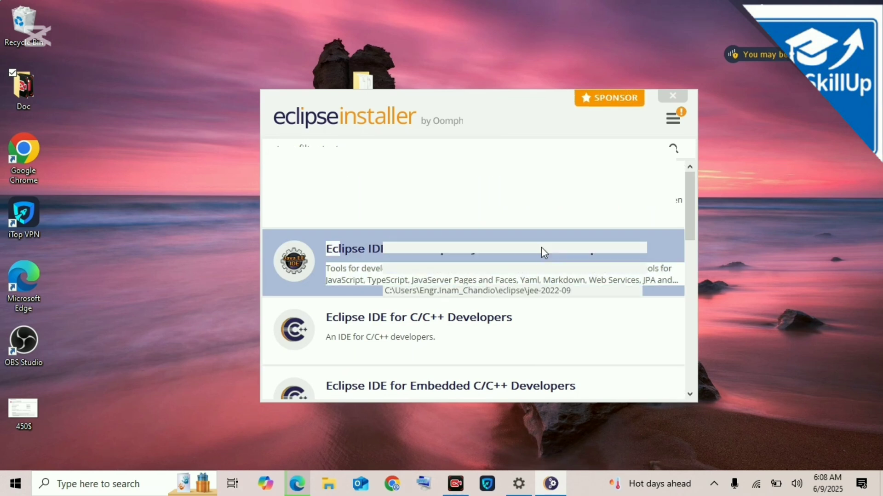
pyautogui.click(588, 273)
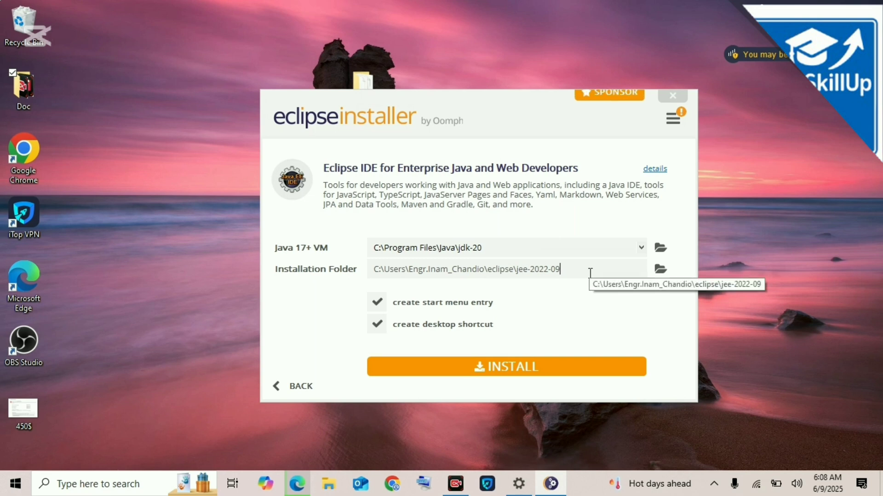
pyautogui.click(493, 370)
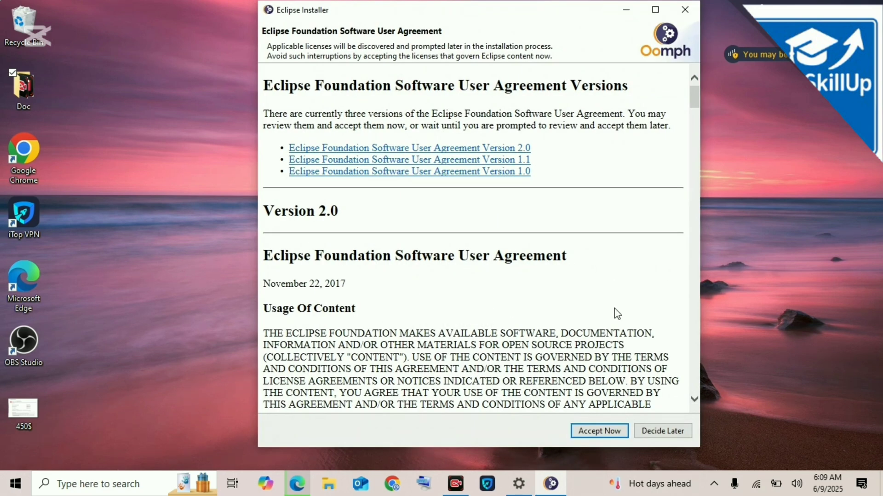
pyautogui.click(600, 432)
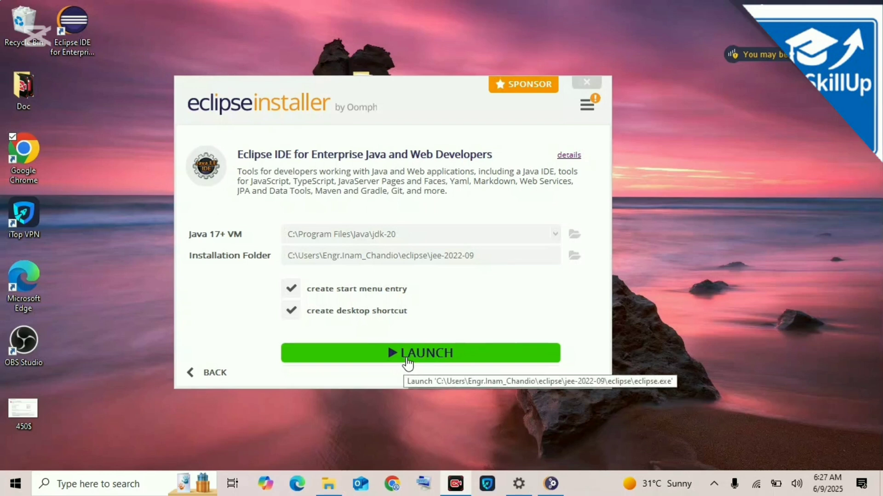
# Launch the installed Eclipse IDE with the suggested eclipse-workspace directory and maximize its window.
pyautogui.click(408, 361)
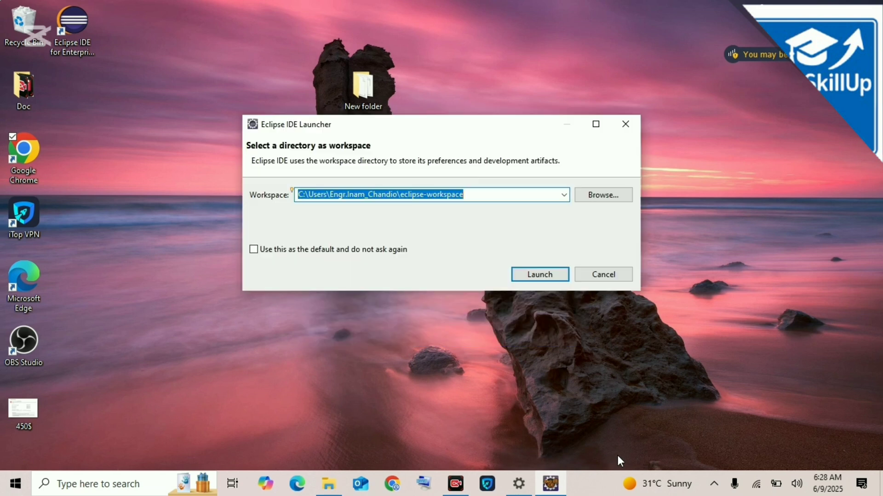
pyautogui.click(539, 275)
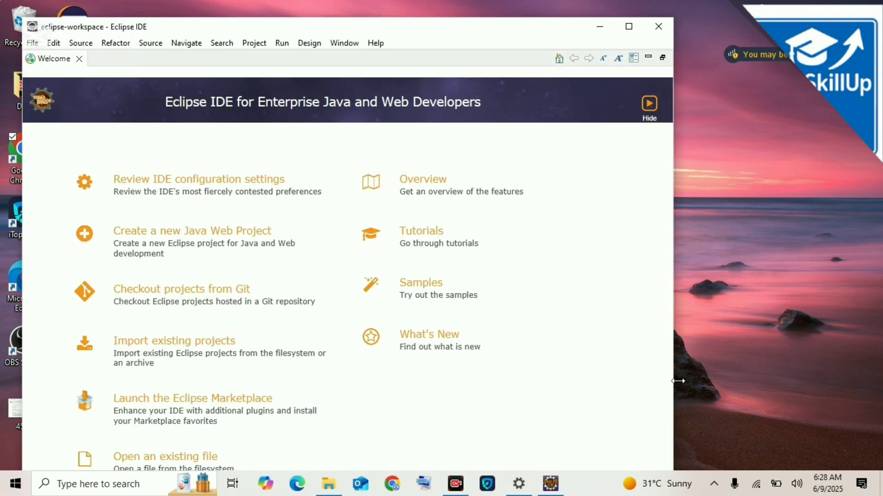
pyautogui.click(630, 27)
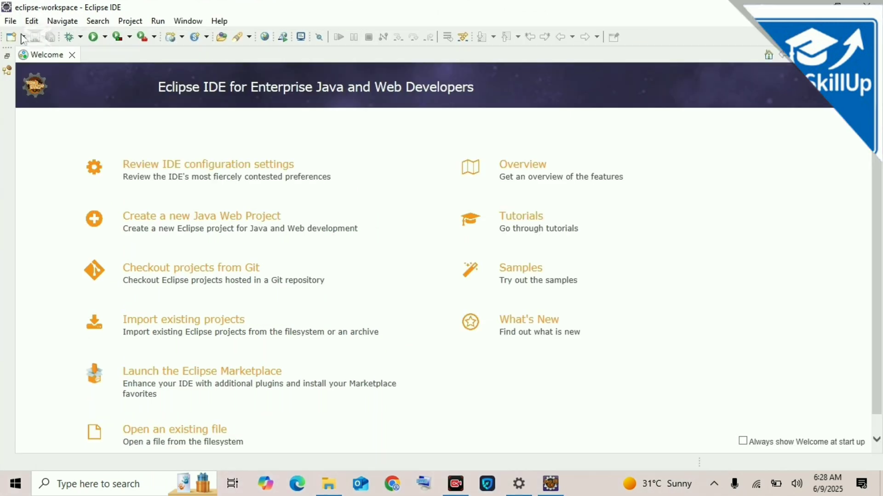
# Create a new Java web project named Demo with the default settings.
pyautogui.click(236, 218)
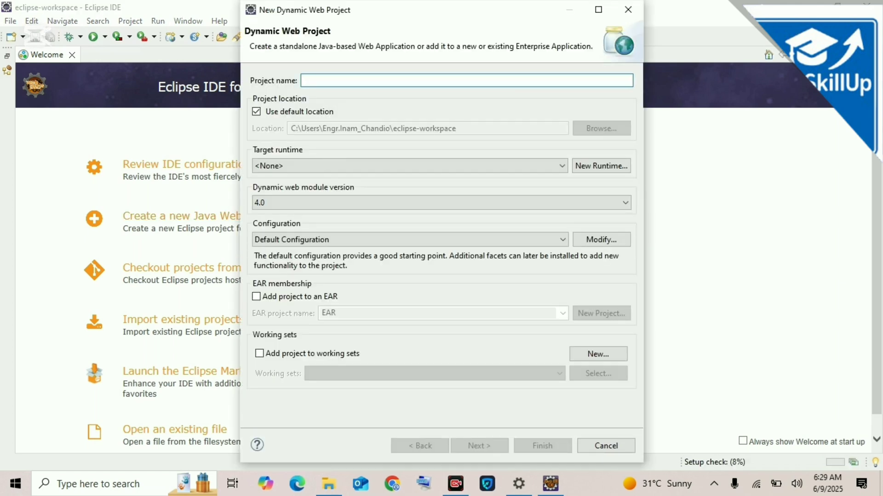
pyautogui.write('Demo')
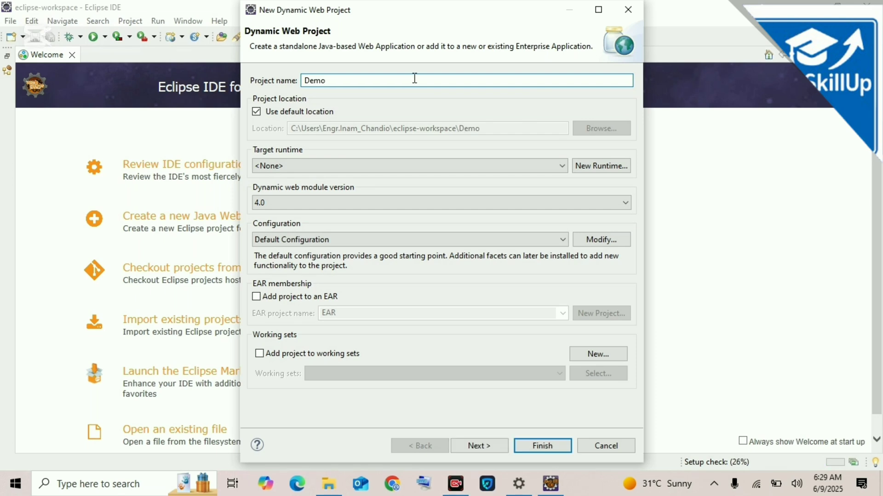
pyautogui.click(542, 445)
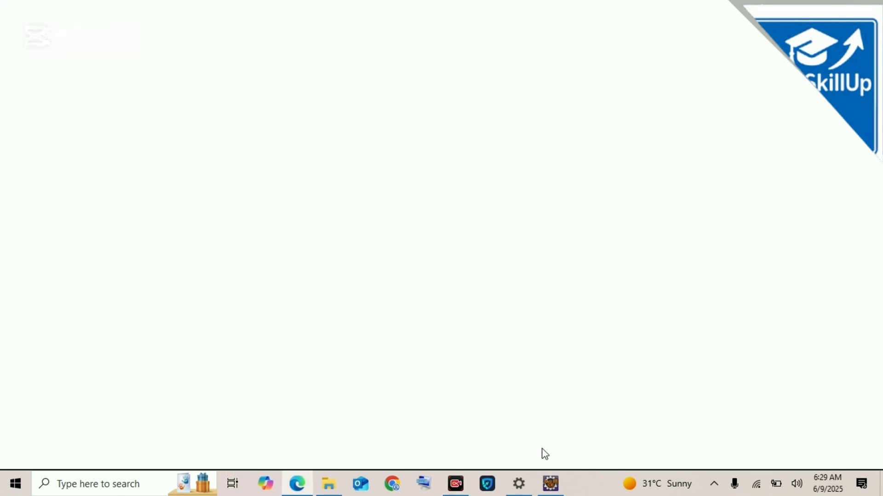
# Create a public Java class named Demo in the project's src/main/java source folder under Java Resources.
pyautogui.click(39, 162)
pyautogui.click(57, 151)
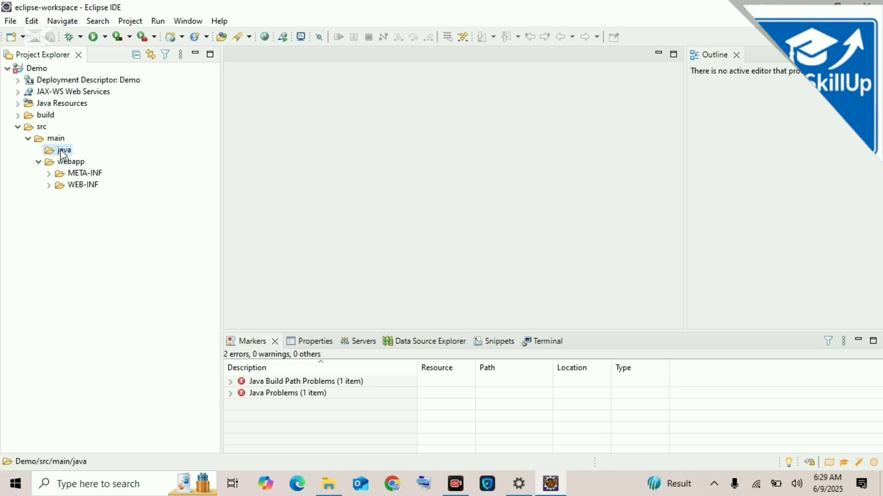
pyautogui.click(78, 116)
pyautogui.rightClick(99, 118)
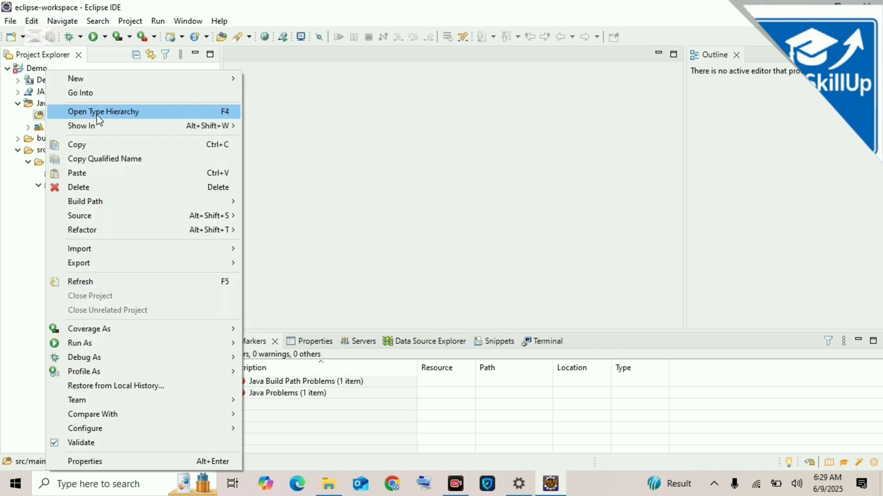
pyautogui.moveTo(204, 86)
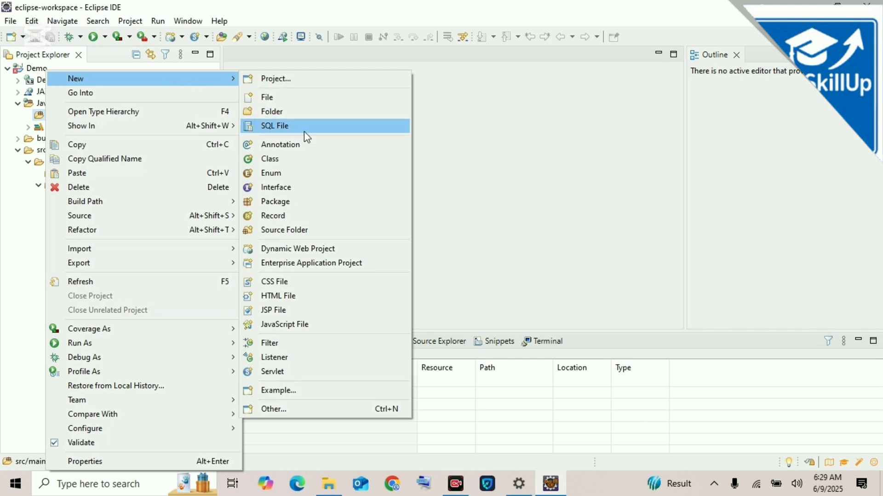
pyautogui.click(306, 159)
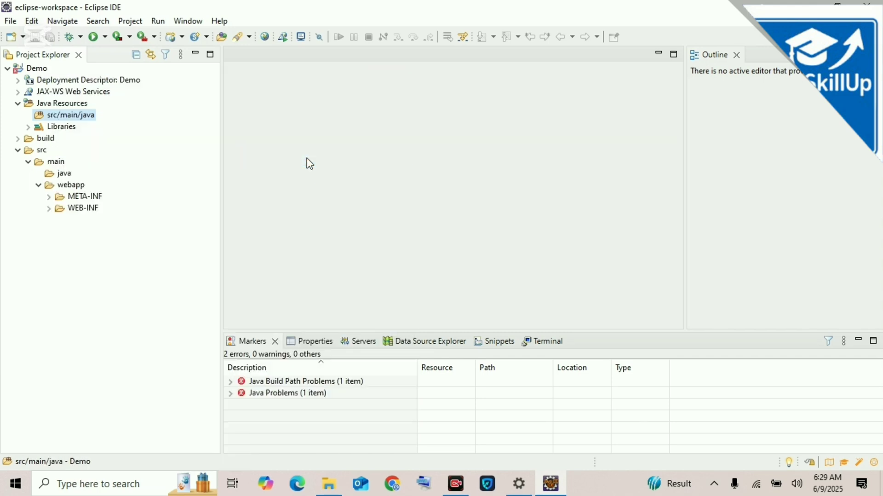
pyautogui.write('Demo')
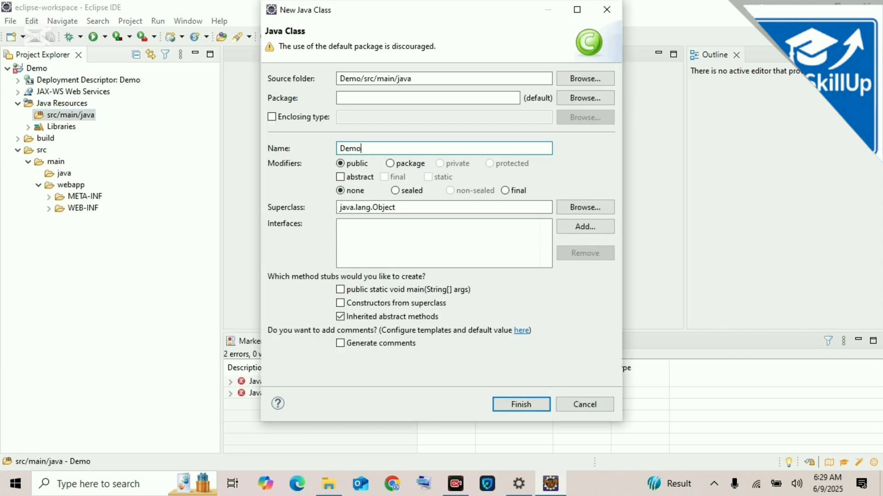
pyautogui.press('Return')
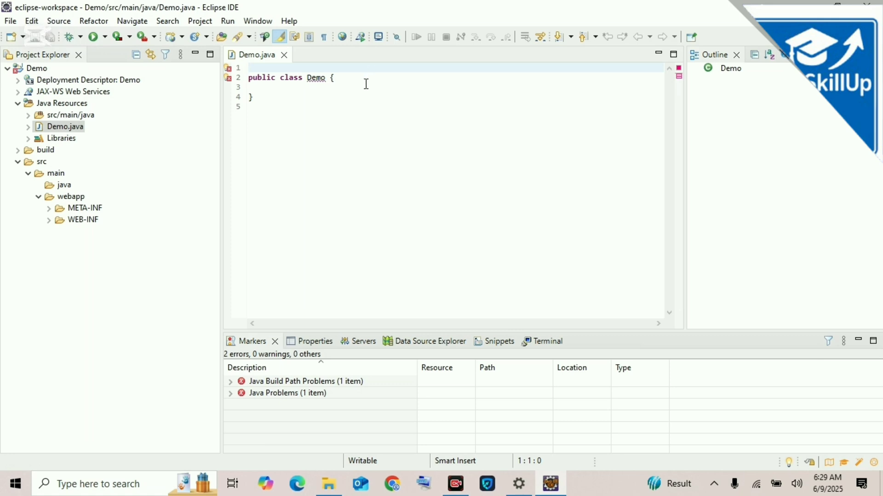
# Write the method header "public static voide main(String []args) {" inside the Demo class and open its body.
pyautogui.click(367, 84)
pyautogui.write('pu')
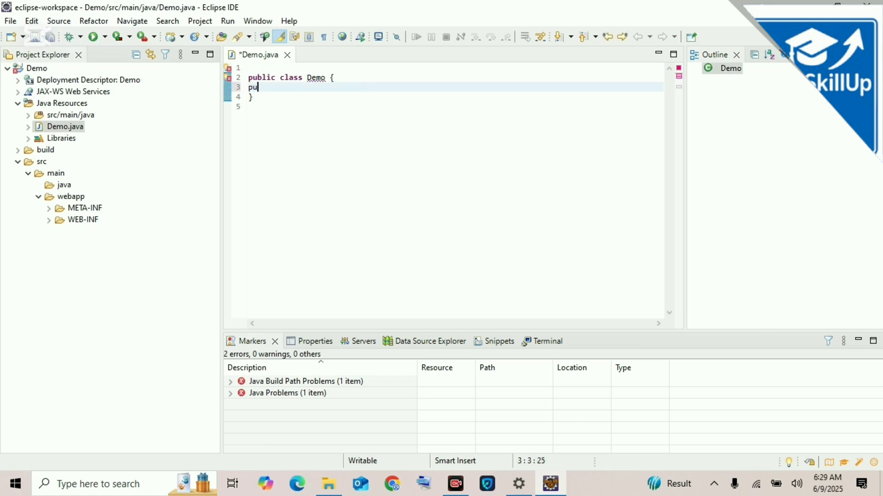
pyautogui.write('blic static voide')
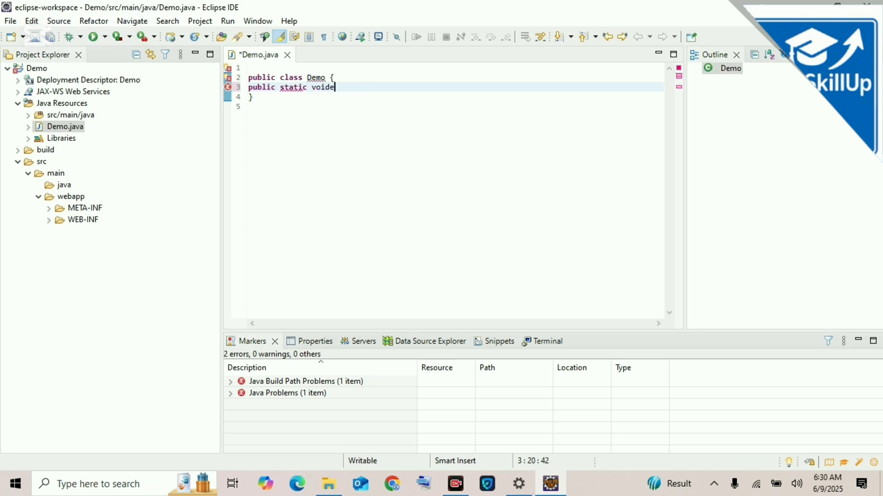
pyautogui.write(' main(String')
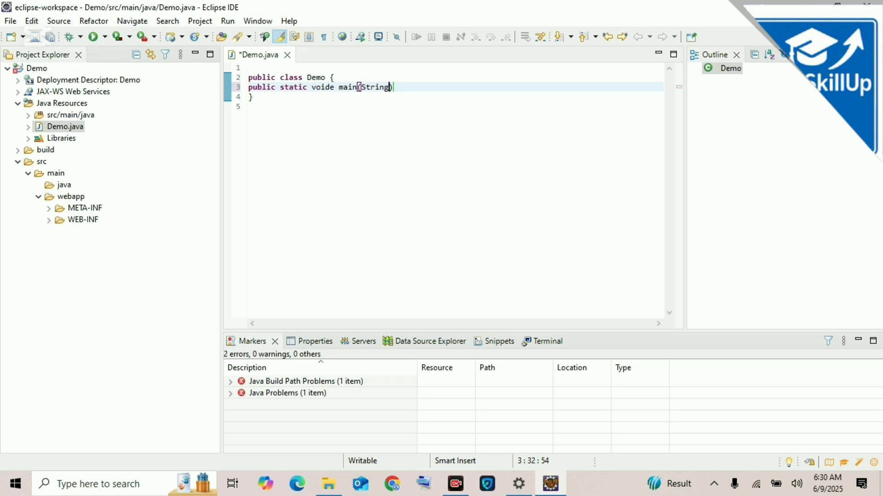
pyautogui.write(' []a')
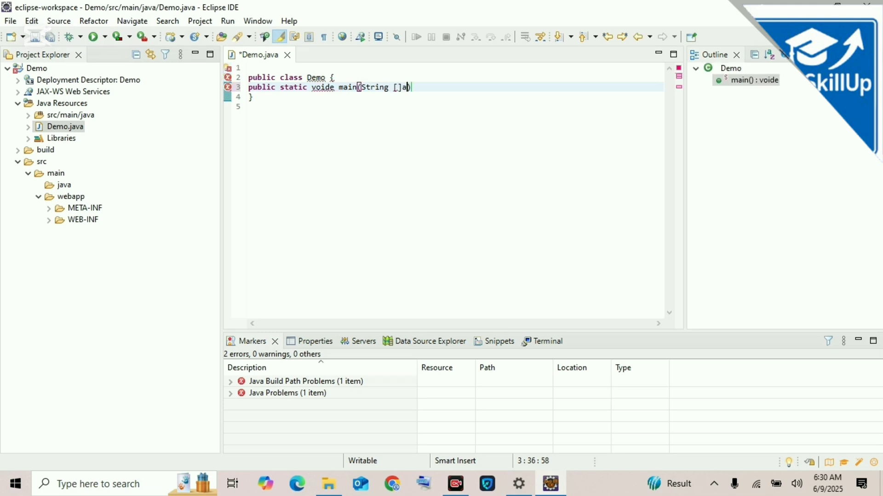
pyautogui.write('rgs')
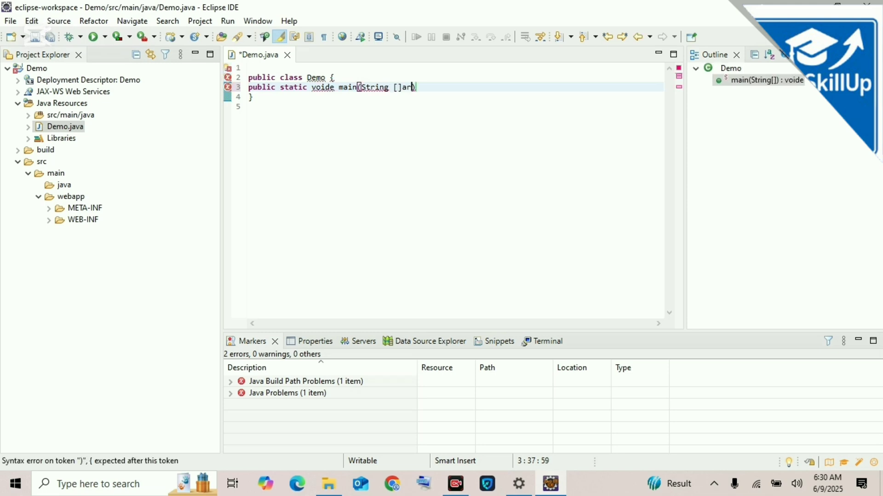
pyautogui.write(') {')
pyautogui.press('Return')
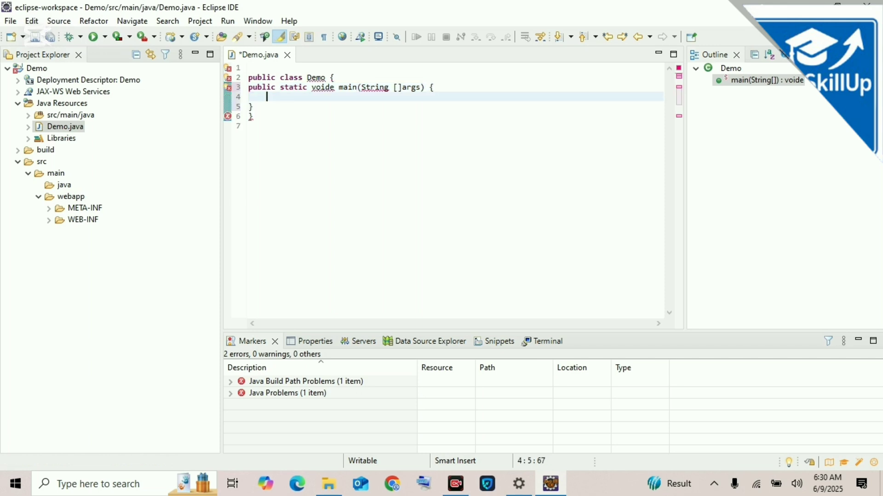
# Add the statement System.out.print("Hello Code"); inside the main method and save Demo.java.
pyautogui.write('System.out.print()')
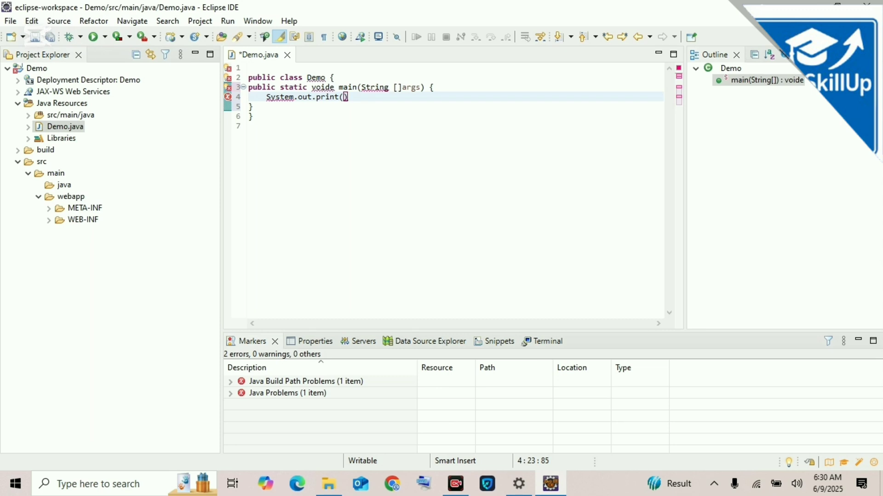
pyautogui.write("'")
pyautogui.press('BackSpace')
pyautogui.press('BackSpace')
pyautogui.write(';')
pyautogui.write('"')
pyautogui.press('BackSpace')
pyautogui.write('"')
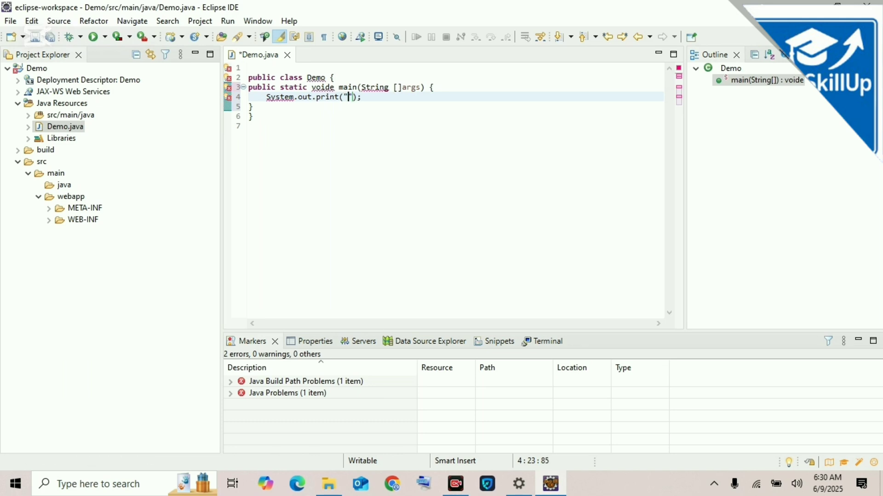
pyautogui.write('Hello')
pyautogui.write('ode')
pyautogui.hotkey('ctrl', 's')
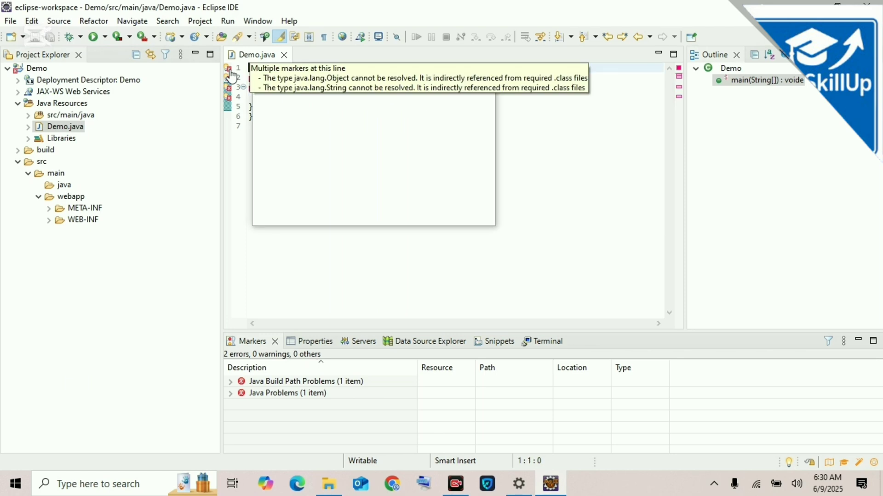
# Configure the Demo project's build path so the JRE System Library uses the workspace default JRE (jdk-20), and apply the change.
pyautogui.click(230, 71)
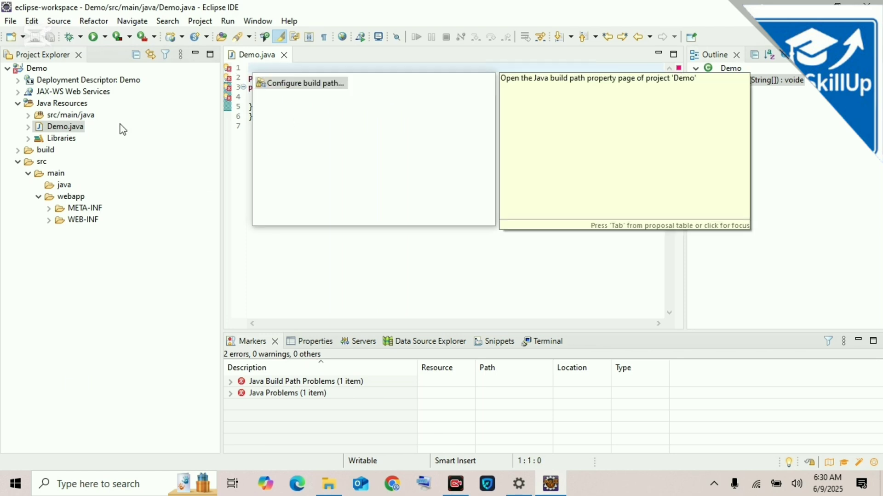
pyautogui.click(29, 69)
pyautogui.rightClick(29, 69)
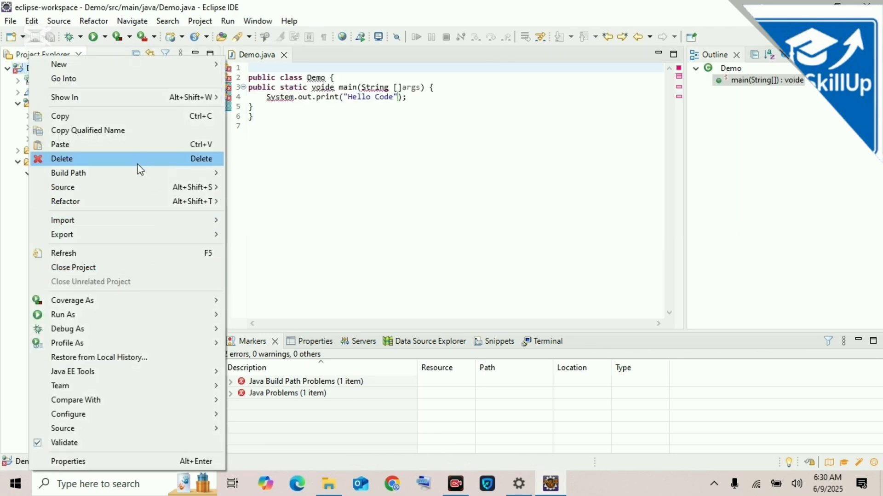
pyautogui.moveTo(202, 173)
pyautogui.click(252, 175)
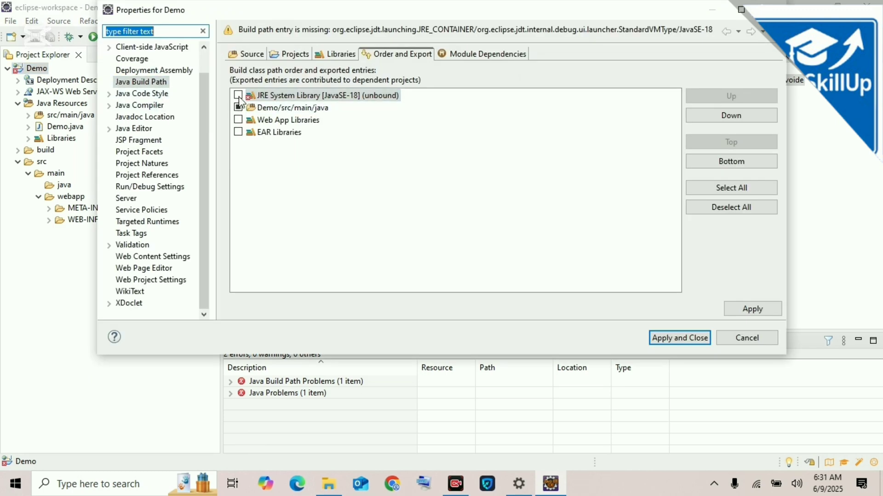
pyautogui.click(282, 100)
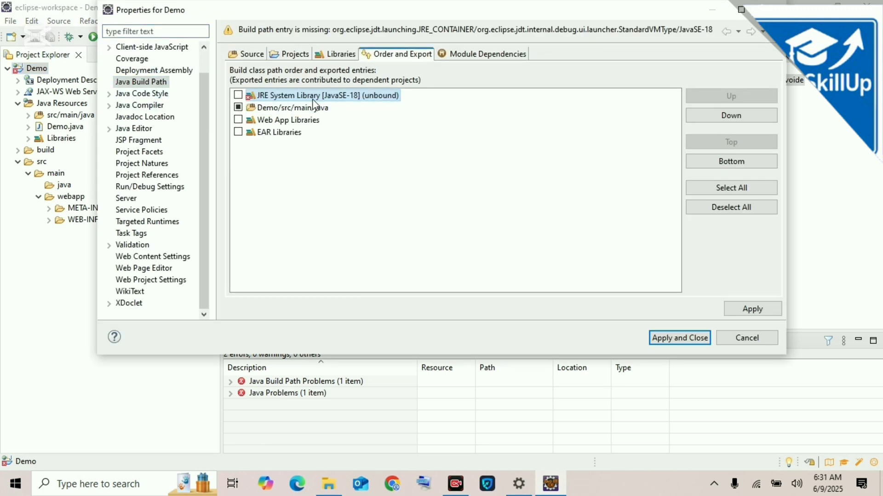
pyautogui.click(338, 55)
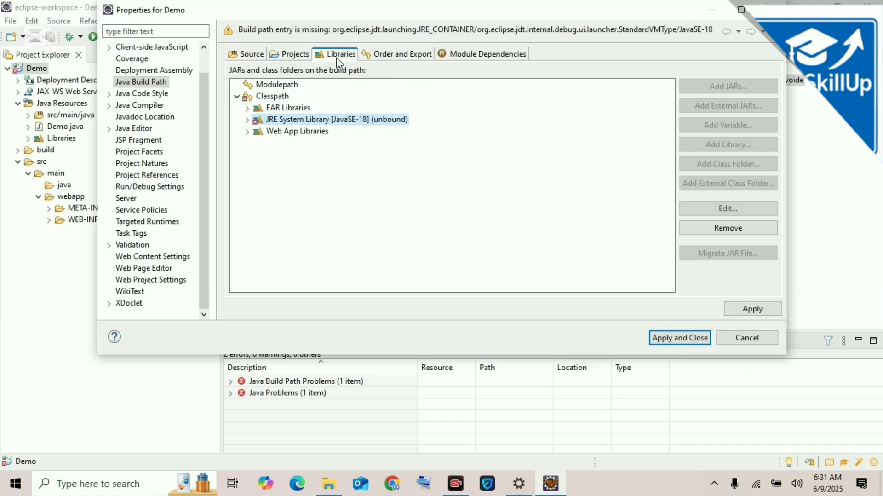
pyautogui.doubleClick(294, 119)
pyautogui.click(359, 136)
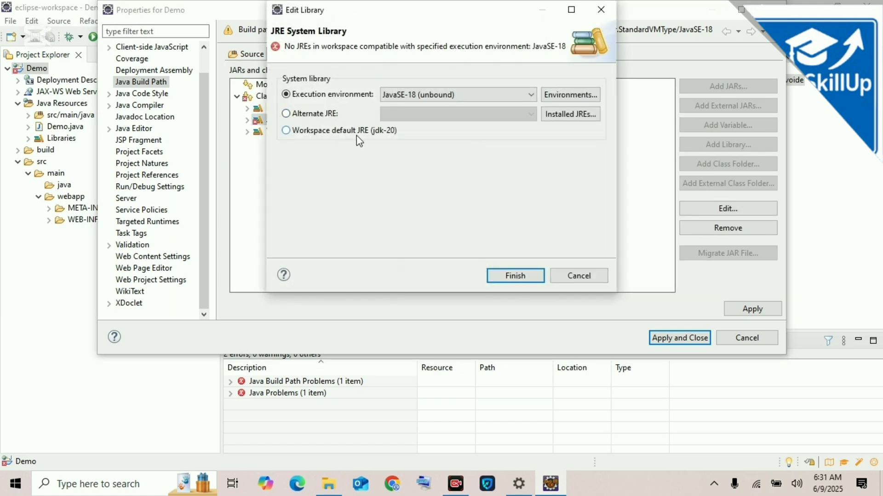
pyautogui.click(515, 276)
pyautogui.click(747, 309)
pyautogui.click(679, 338)
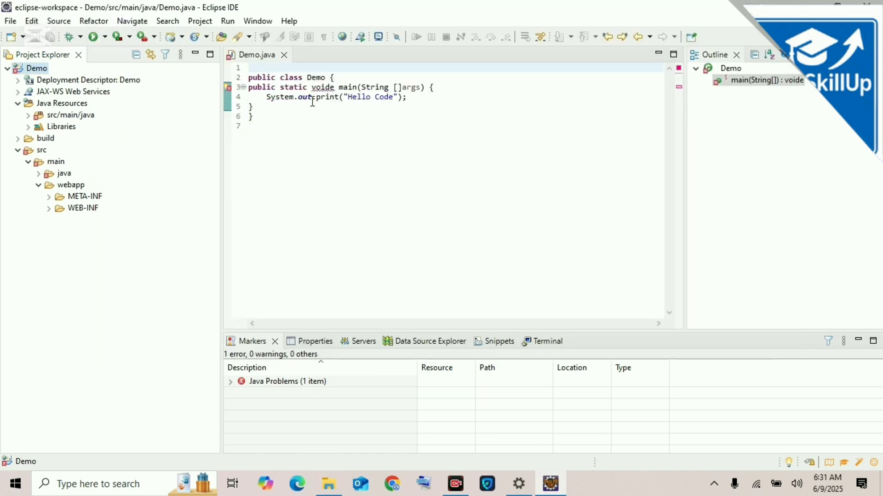
# Correct the main method's return type from "voide" to "void" and save the file.
pyautogui.click(334, 87)
pyautogui.press('BackSpace')
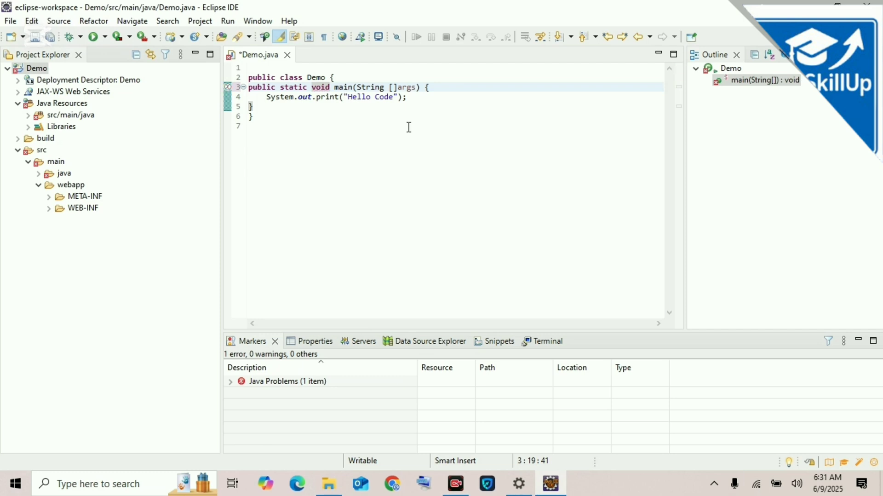
pyautogui.hotkey('ctrl', 's')
# Run the Demo class as a Java application and check its printed text in the console.
pyautogui.rightClick(408, 127)
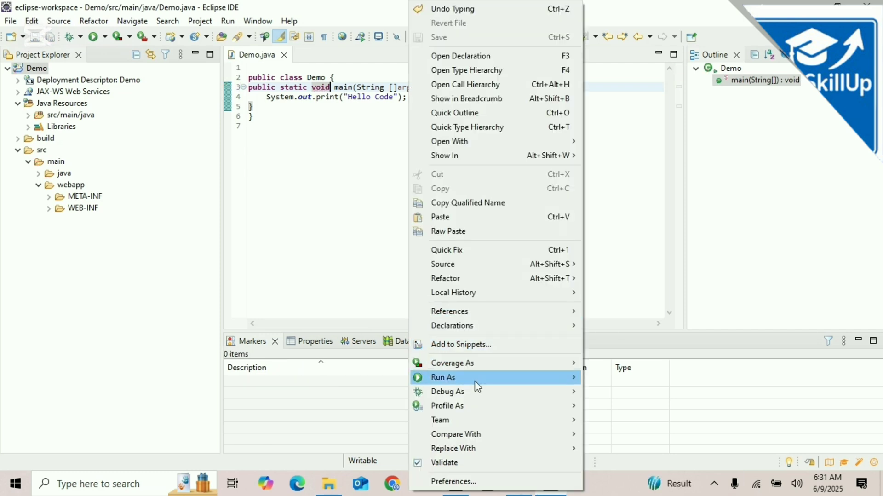
pyautogui.moveTo(477, 386)
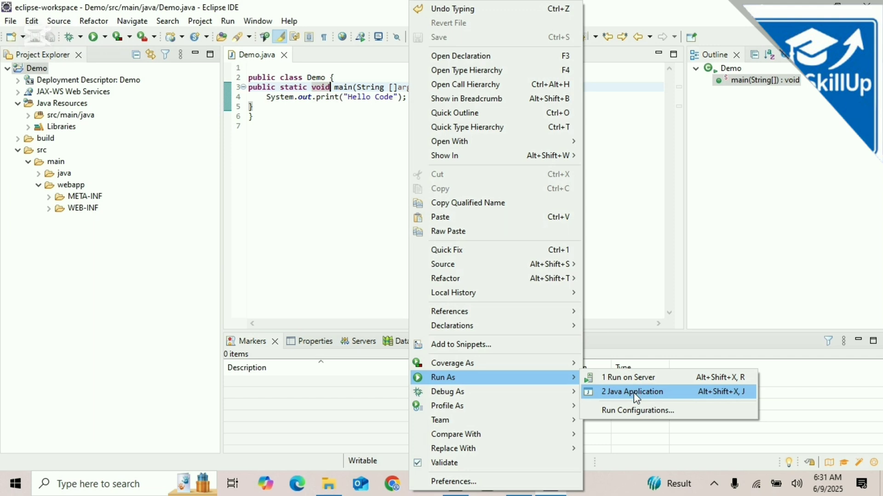
pyautogui.click(636, 394)
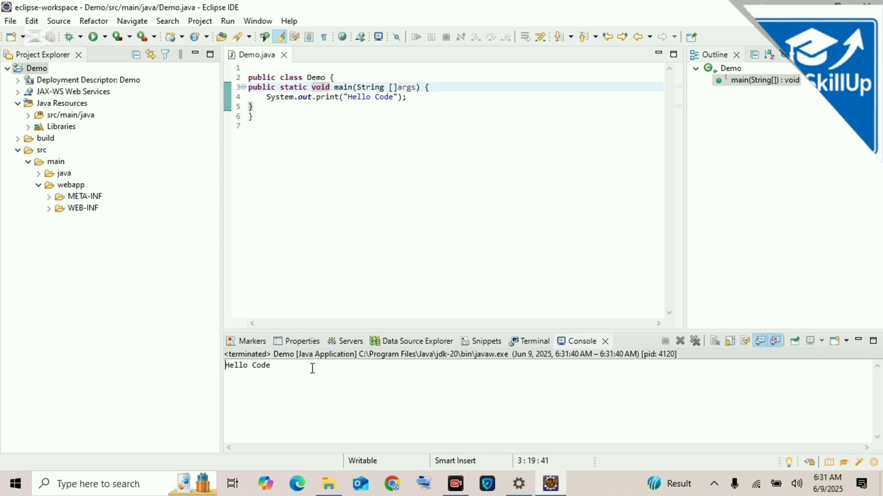
pyautogui.moveTo(312, 368); pyautogui.dragTo(193, 361)
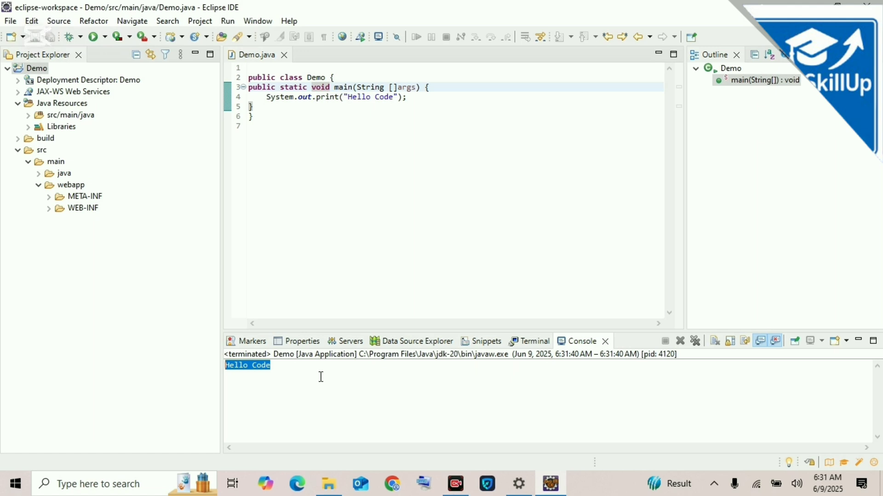
pyautogui.click(377, 387)
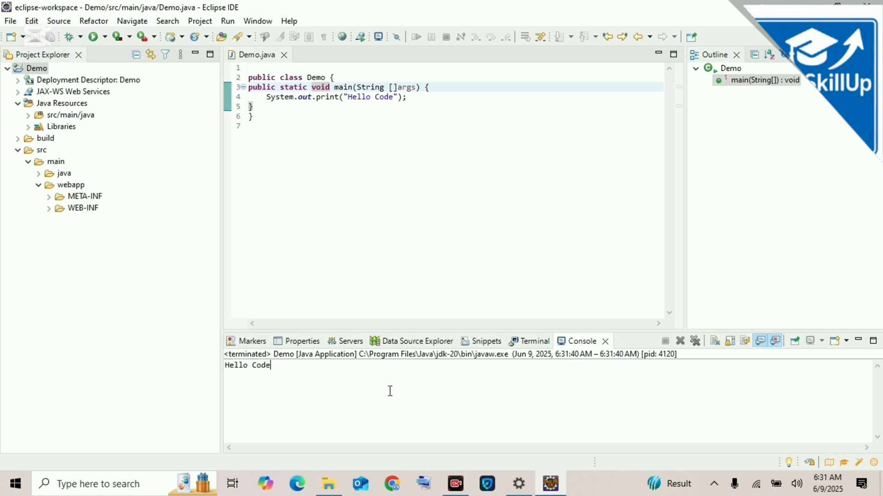